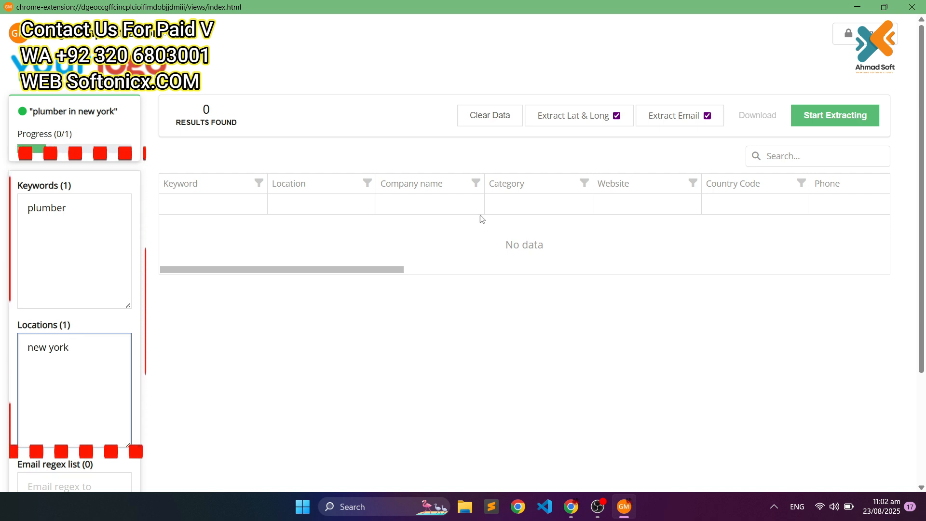
Step: Start extracting the plumber listings for New York and move the Google results window off the sidebar
{"action": "left_click", "coordinate": [853, 120]}
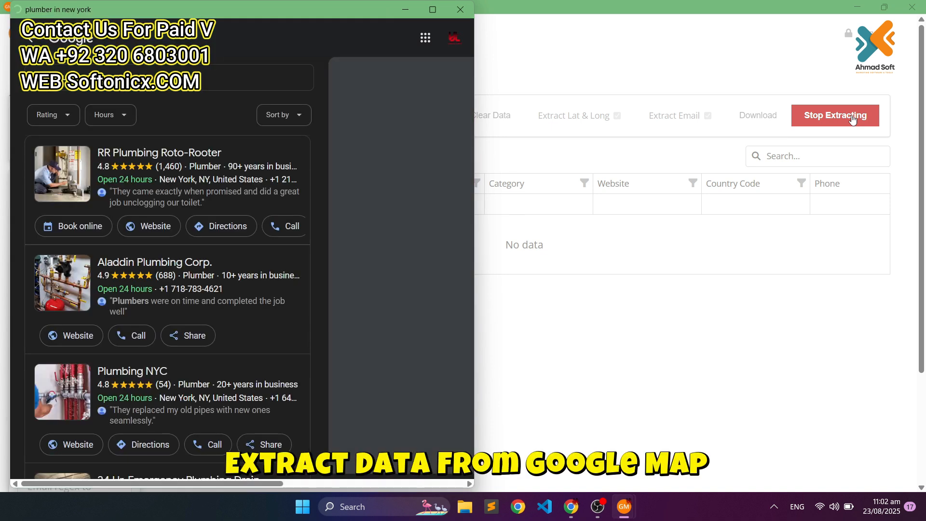
{"action": "left_click_drag", "start_coordinate": [180, 8], "coordinate": [657, 224]}
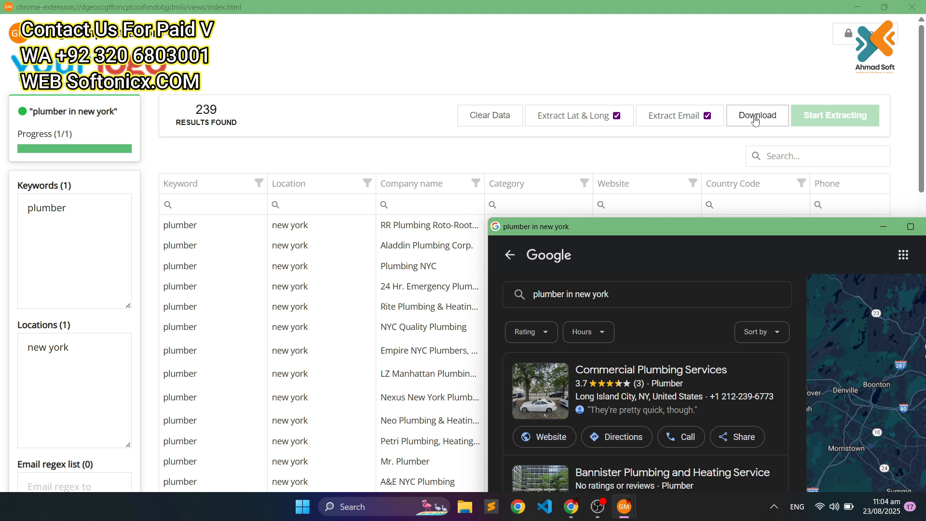
Step: Close the Google results window and download the extracted plumber data, opening Google_Maps_Data (14) in Excel
{"action": "left_click_drag", "start_coordinate": [774, 234], "coordinate": [607, 234]}
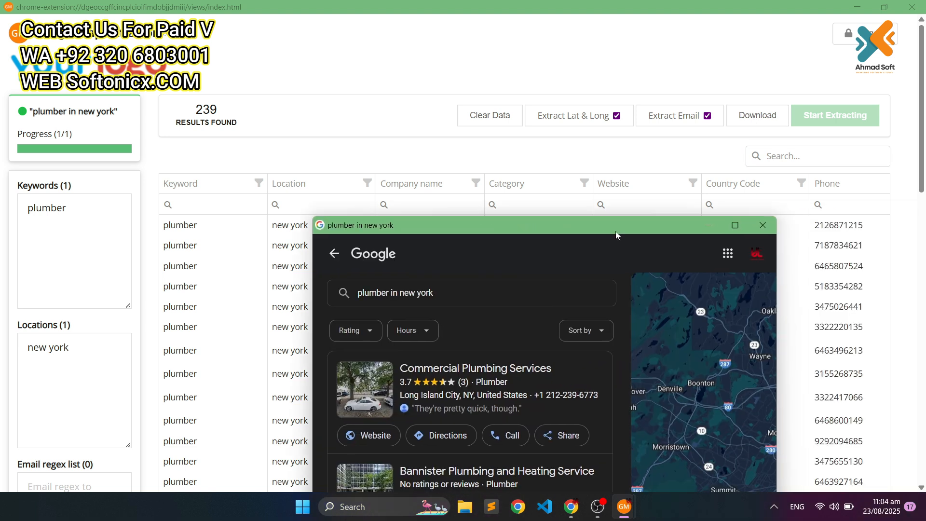
{"action": "left_click", "coordinate": [771, 226]}
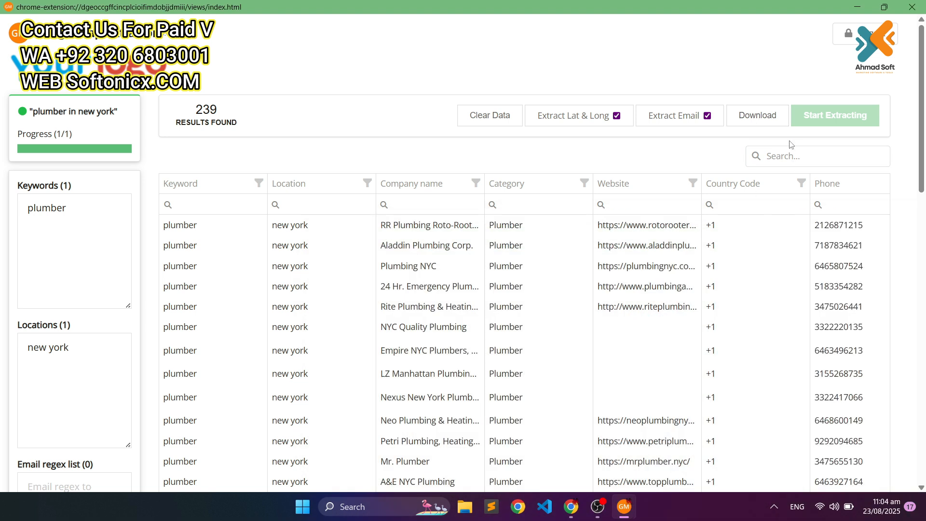
{"action": "left_click", "coordinate": [773, 114]}
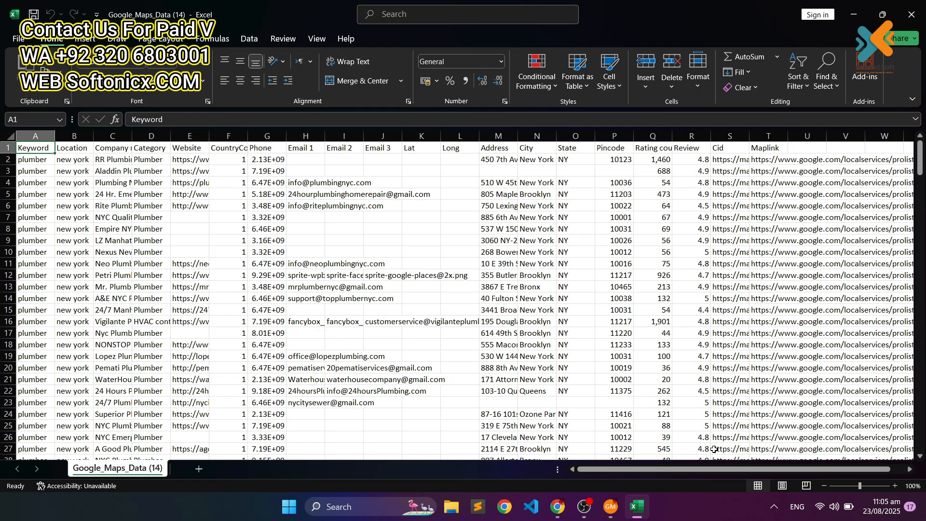
Step: Widen the Maplink, Cid, Review, Rating count and Pincode columns of the plumber data
{"action": "scroll", "coordinate": [714, 449], "scroll_direction": "right", "scroll_amount": 1}
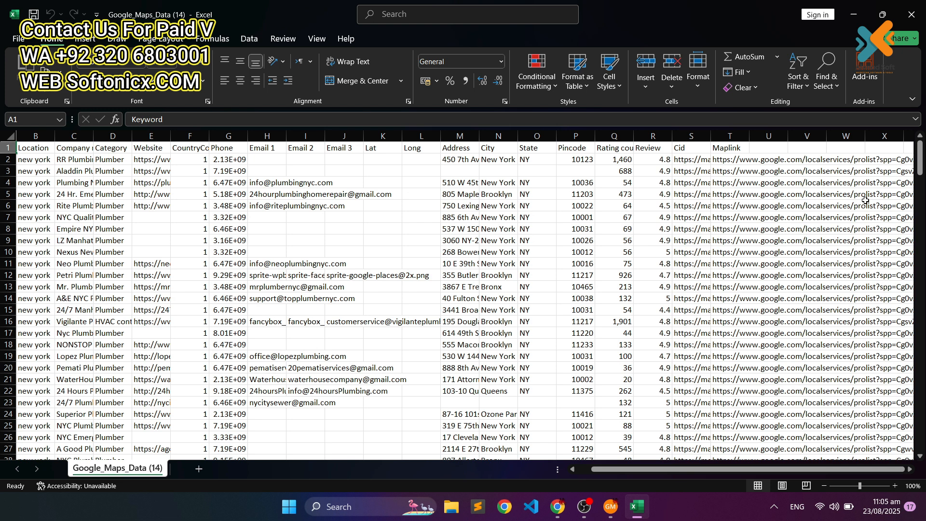
{"action": "left_click_drag", "start_coordinate": [750, 136], "coordinate": [872, 130]}
{"action": "left_click_drag", "start_coordinate": [711, 135], "coordinate": [823, 131]}
{"action": "left_click_drag", "start_coordinate": [672, 135], "coordinate": [784, 135]}
{"action": "left_click", "coordinate": [681, 136]}
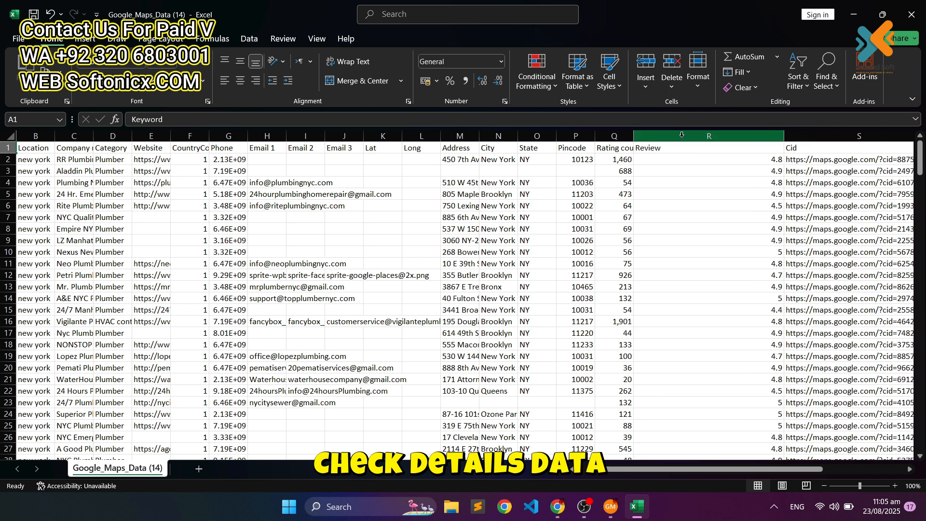
{"action": "left_click_drag", "start_coordinate": [634, 135], "coordinate": [694, 135]}
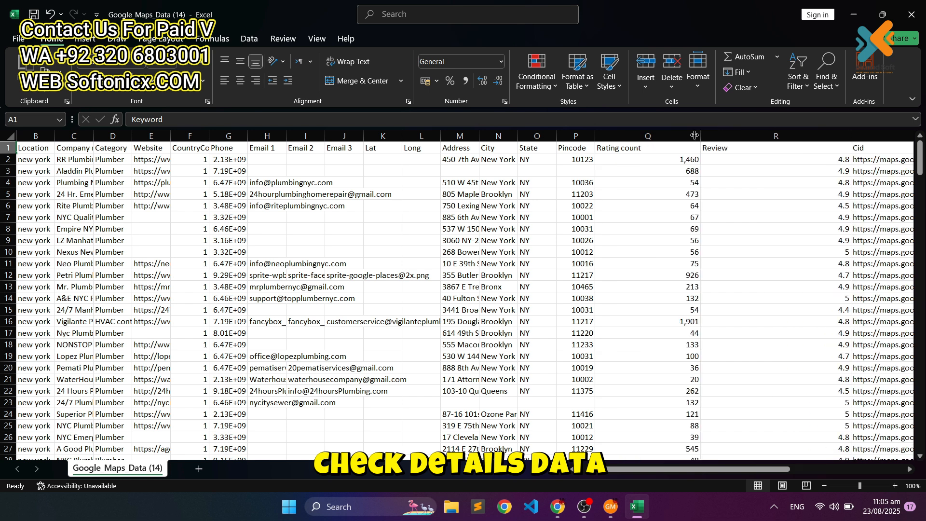
{"action": "left_click_drag", "start_coordinate": [595, 135], "coordinate": [628, 135]}
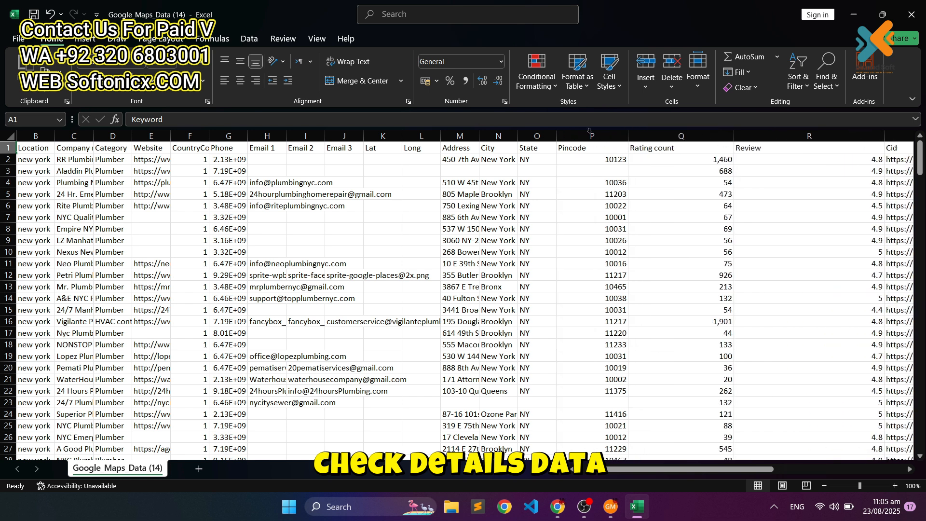
Step: Widen the State, City, Address and Long columns of the plumber data
{"action": "left_click_drag", "start_coordinate": [556, 135], "coordinate": [603, 135]}
{"action": "left_click", "coordinate": [525, 137]}
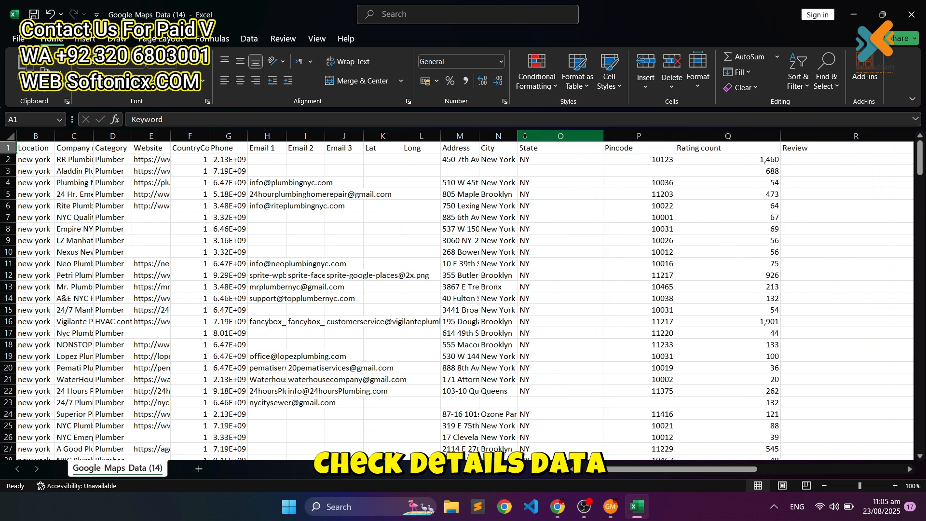
{"action": "left_click_drag", "start_coordinate": [518, 135], "coordinate": [571, 136]}
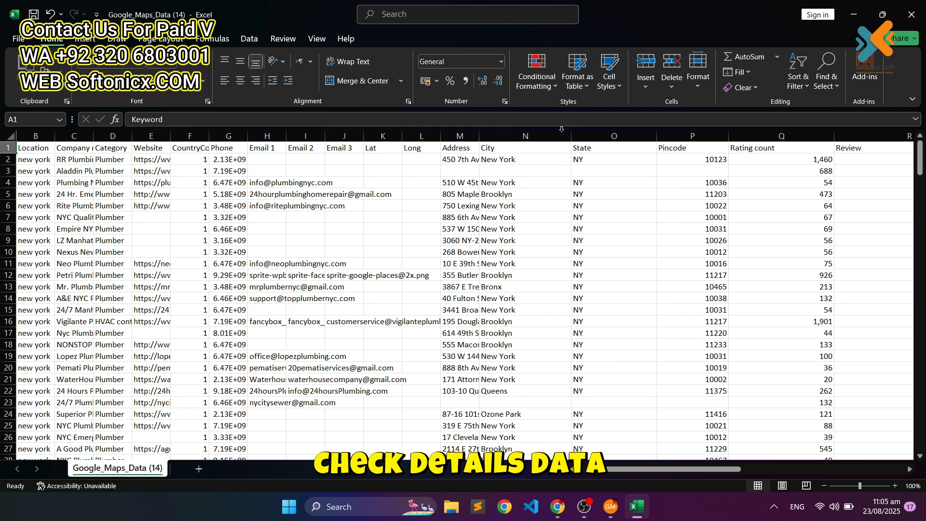
{"action": "left_click_drag", "start_coordinate": [479, 136], "coordinate": [596, 126]}
{"action": "left_click", "coordinate": [460, 137]}
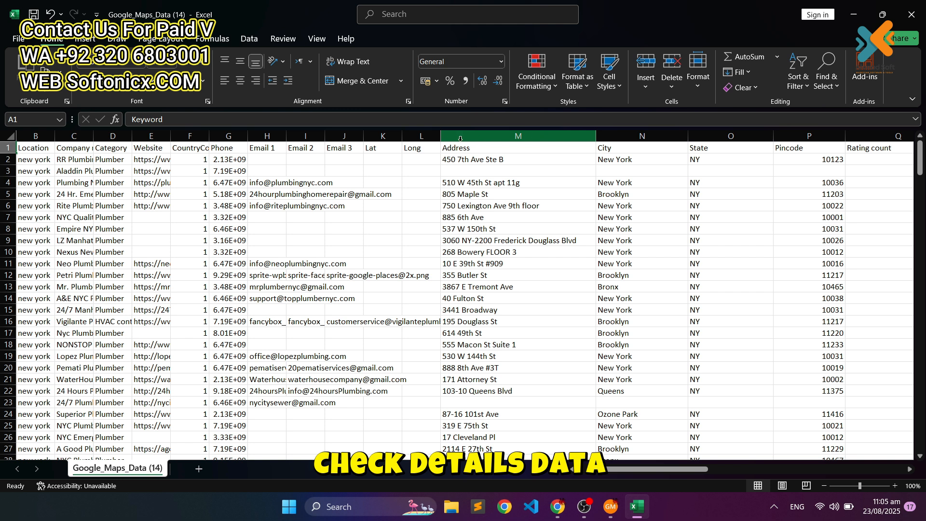
{"action": "left_click_drag", "start_coordinate": [441, 137], "coordinate": [533, 130]}
{"action": "left_click", "coordinate": [526, 132]}
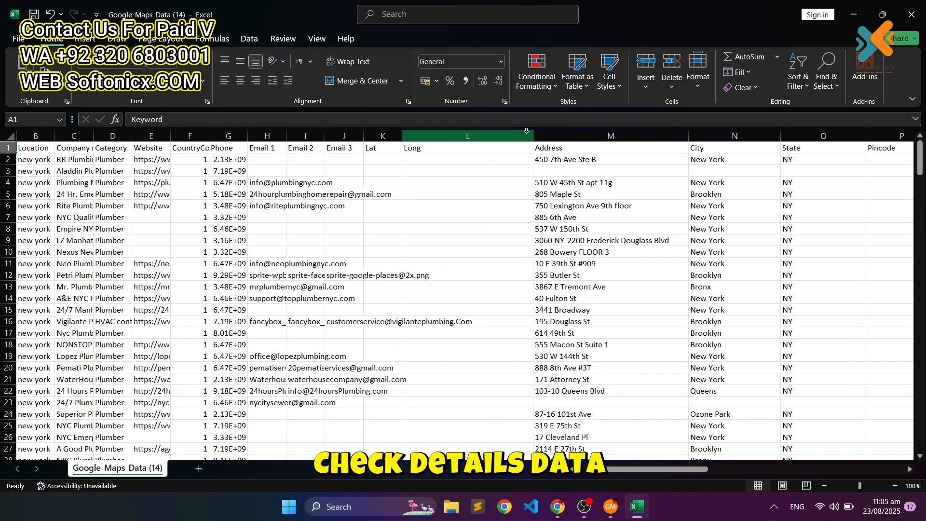
Step: Widen the Lat, Email 3, Email 2, Email 1 and Phone columns so their contents fit
{"action": "left_click_drag", "start_coordinate": [403, 136], "coordinate": [495, 125]}
{"action": "left_click_drag", "start_coordinate": [363, 136], "coordinate": [475, 131]}
{"action": "left_click_drag", "start_coordinate": [326, 137], "coordinate": [468, 130]}
{"action": "left_click_drag", "start_coordinate": [284, 137], "coordinate": [426, 132]}
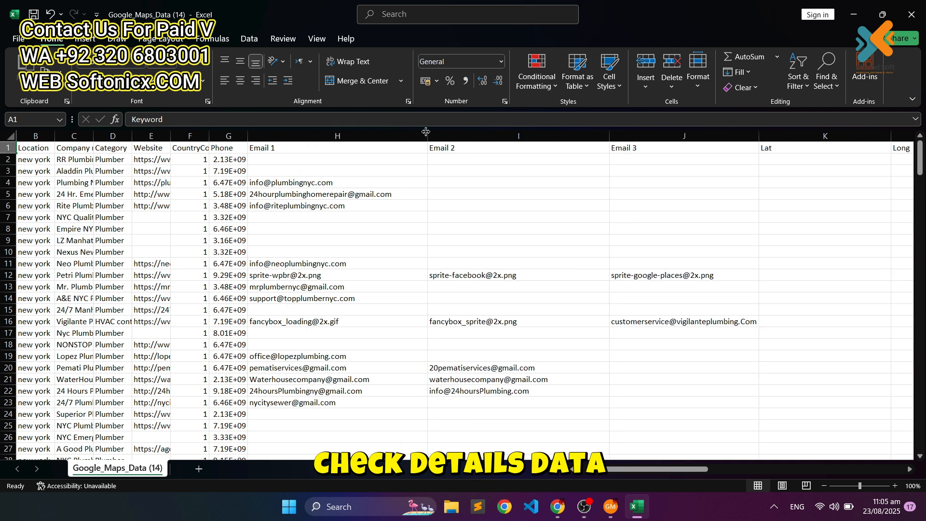
{"action": "left_click_drag", "start_coordinate": [247, 135], "coordinate": [389, 135]}
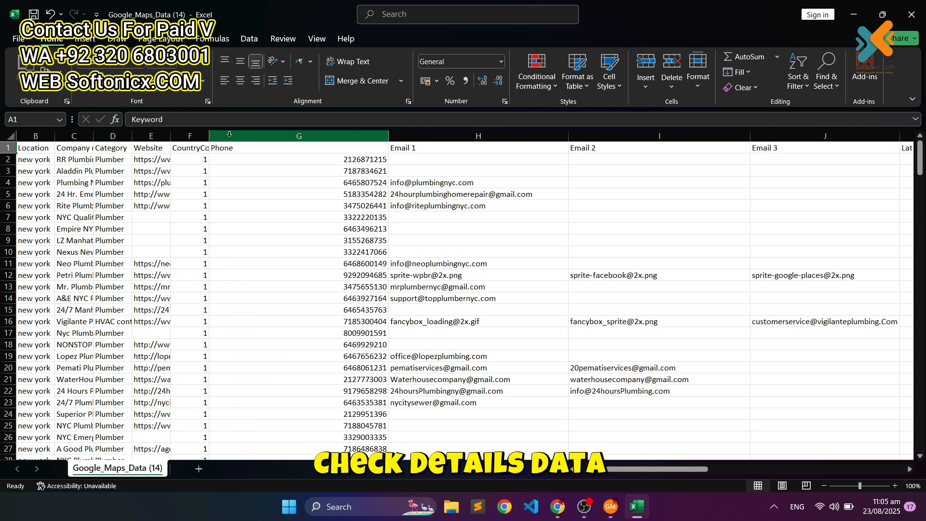
Step: Widen the Website, Category, Company name and Location columns of the plumber data
{"action": "left_click_drag", "start_coordinate": [170, 136], "coordinate": [274, 127]}
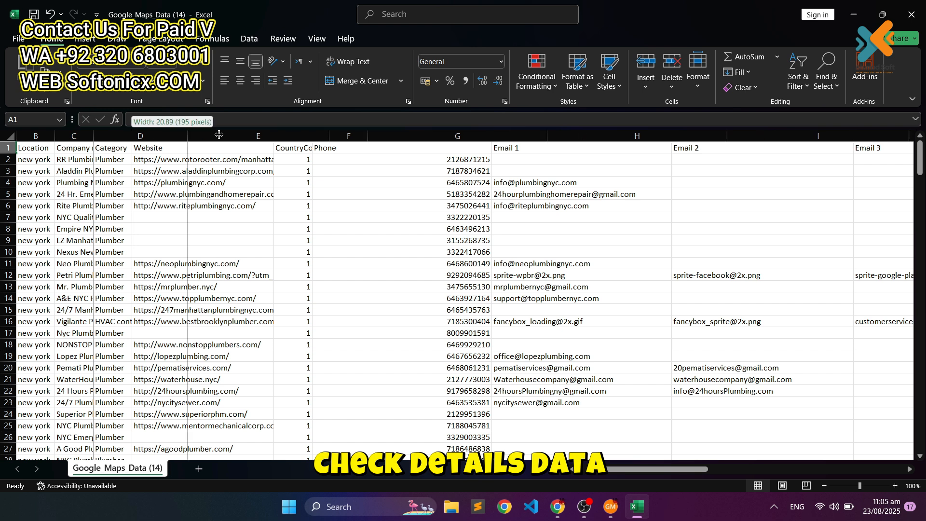
{"action": "left_click_drag", "start_coordinate": [133, 133], "coordinate": [227, 135]}
{"action": "left_click_drag", "start_coordinate": [92, 136], "coordinate": [200, 136]}
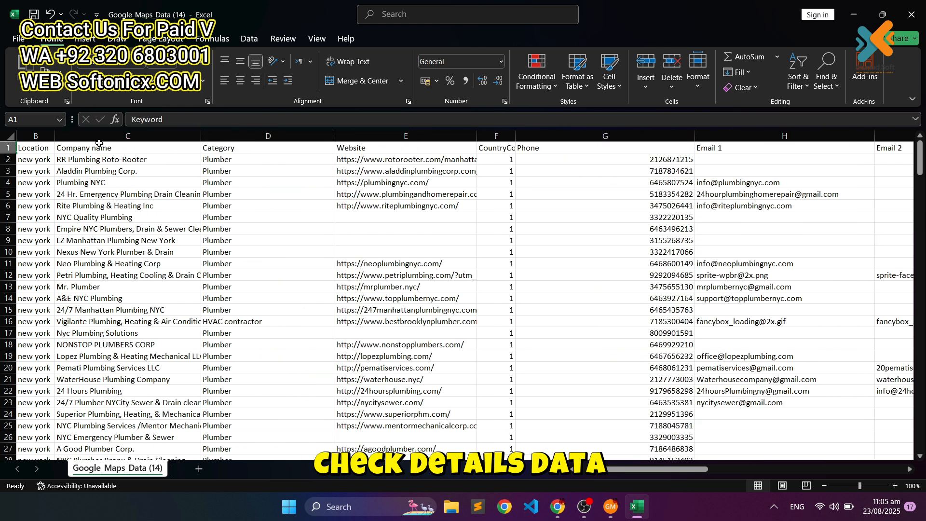
{"action": "left_click_drag", "start_coordinate": [55, 135], "coordinate": [84, 131]}
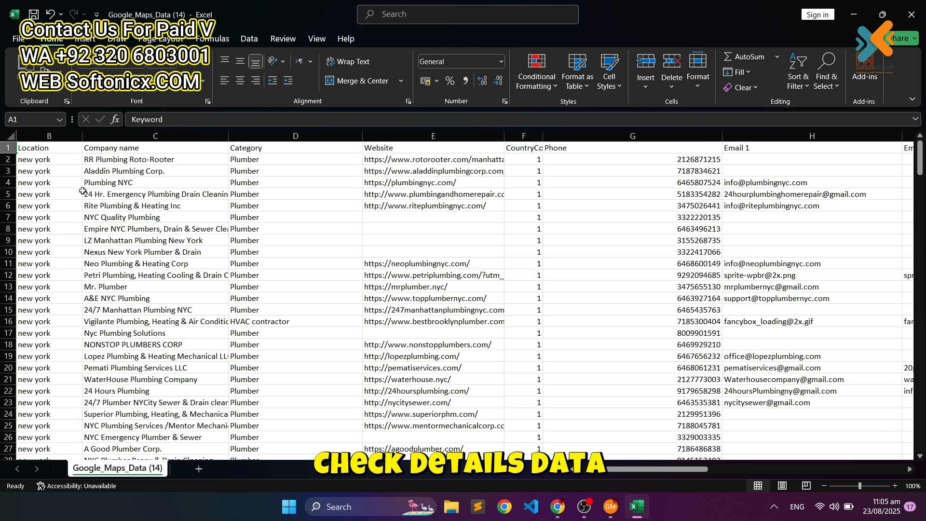
Step: Look through the exported plumber listings down to the last row, checking names, websites, phones and emails
{"action": "scroll", "coordinate": [96, 215], "scroll_direction": "down", "scroll_amount": 11}
{"action": "scroll", "coordinate": [126, 223], "scroll_direction": "down", "scroll_amount": 20}
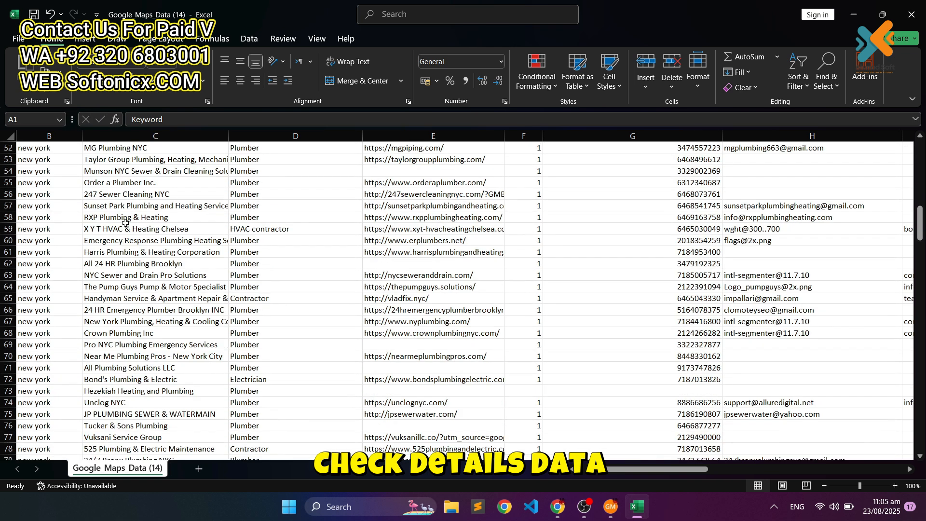
{"action": "scroll", "coordinate": [125, 223], "scroll_direction": "down", "scroll_amount": 20}
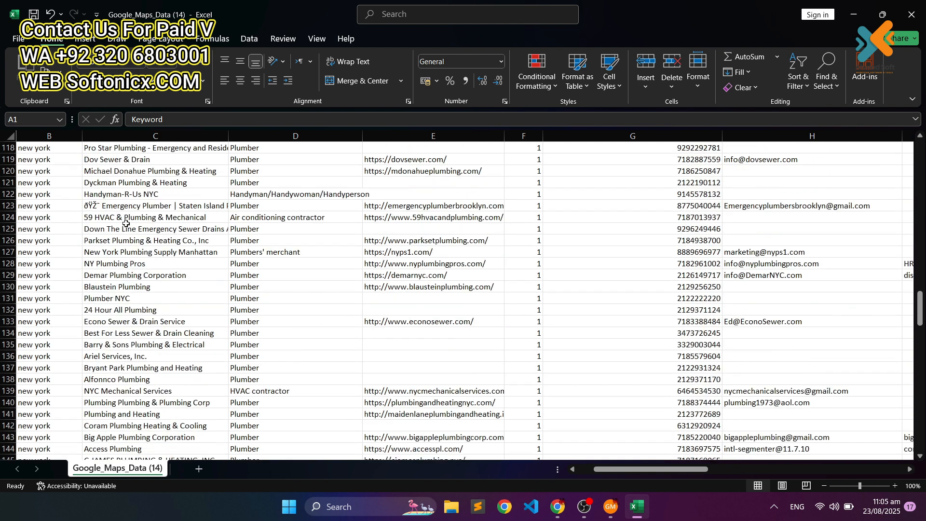
{"action": "scroll", "coordinate": [126, 223], "scroll_direction": "down", "scroll_amount": 7}
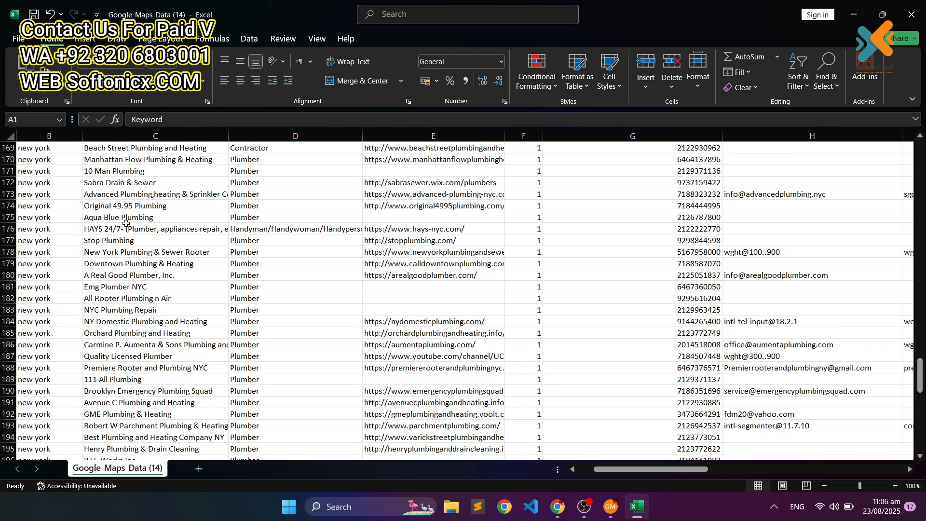
{"action": "scroll", "coordinate": [126, 223], "scroll_direction": "down", "scroll_amount": 13}
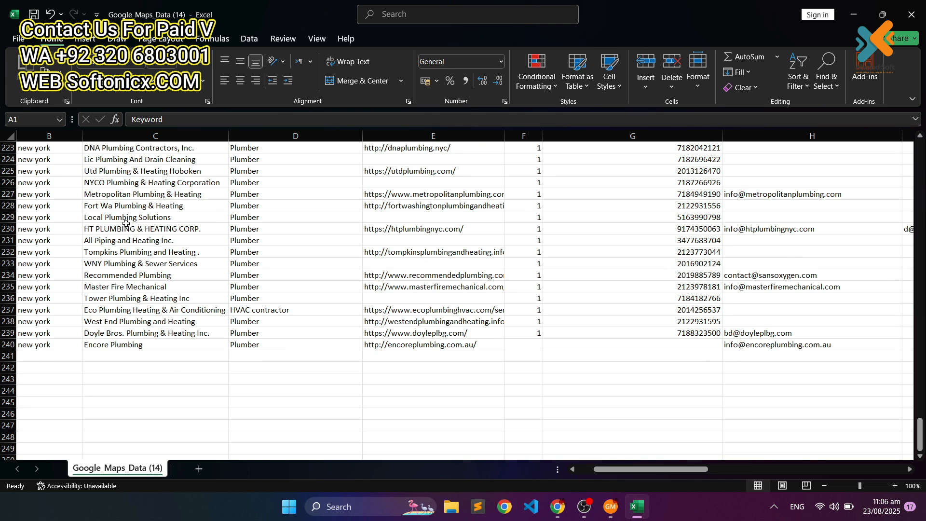
Step: Switch back to the Google Maps extractor and replace the search keyword with cloth
{"action": "left_click", "coordinate": [609, 507]}
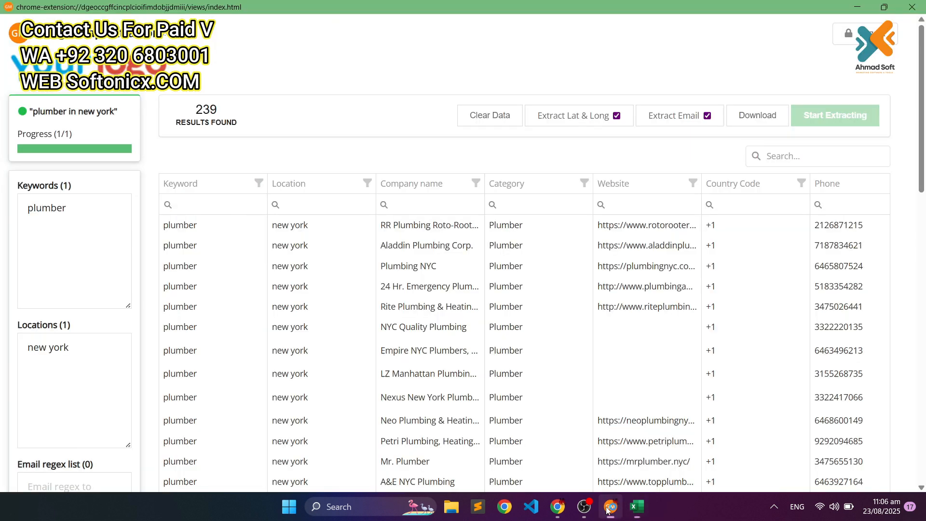
{"action": "double_click", "coordinate": [93, 211]}
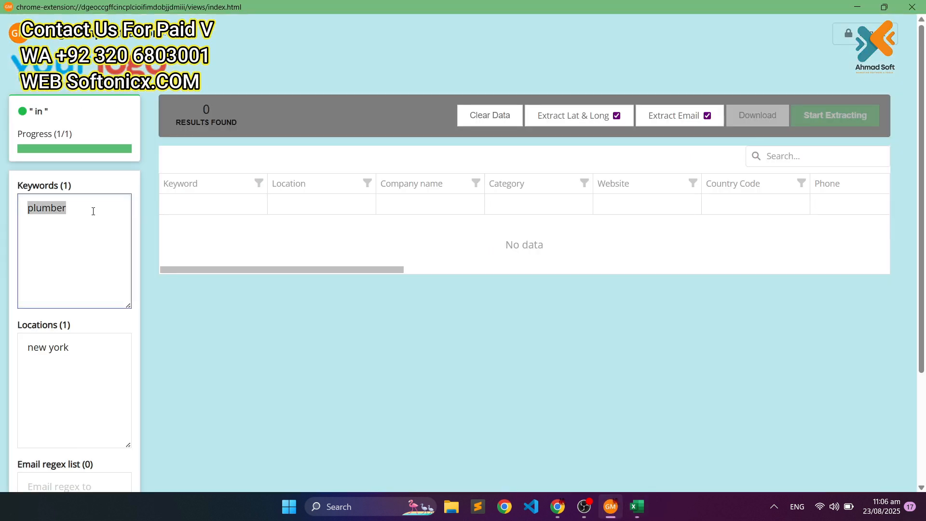
{"action": "type", "text": "cloth"}
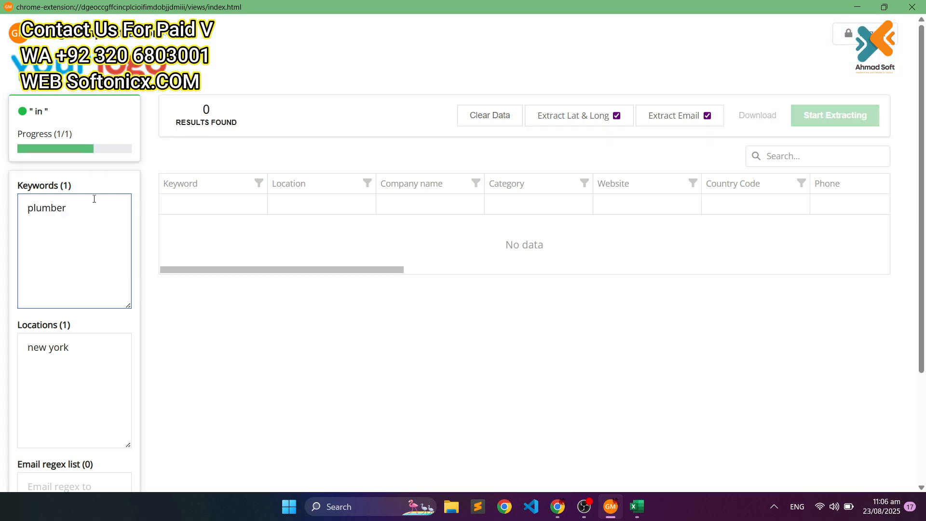
{"action": "double_click", "coordinate": [101, 208]}
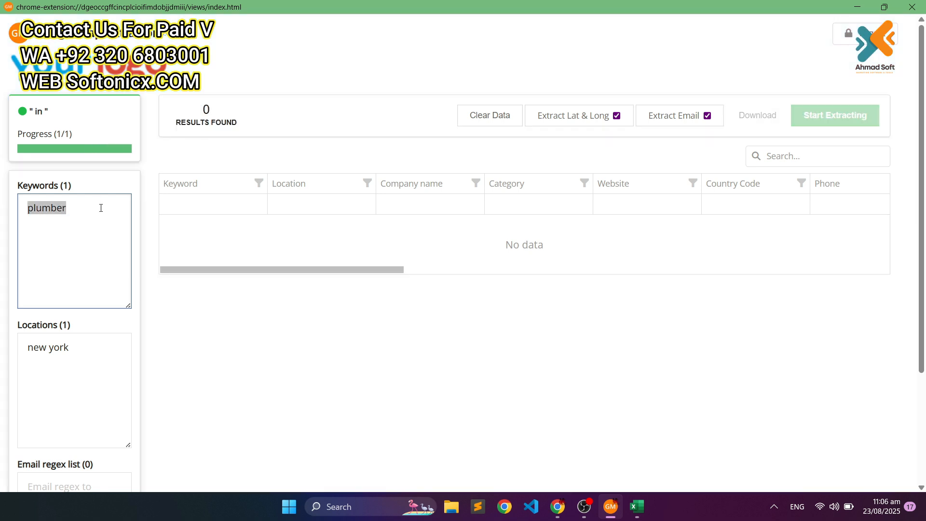
{"action": "type", "text": "cloth"}
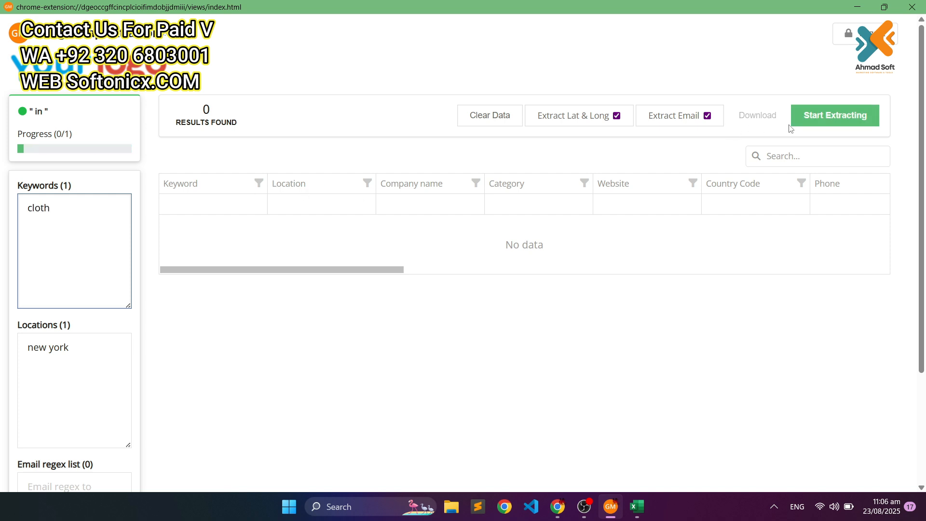
Step: Extract the cloth listings for New York and close the Google results window once extraction completes
{"action": "left_click", "coordinate": [828, 117]}
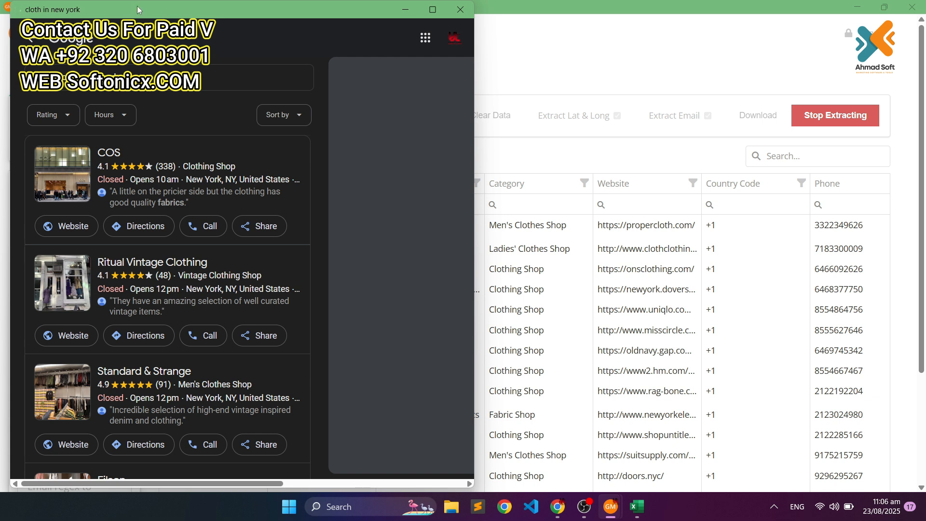
{"action": "left_click_drag", "start_coordinate": [137, 7], "coordinate": [506, 172]}
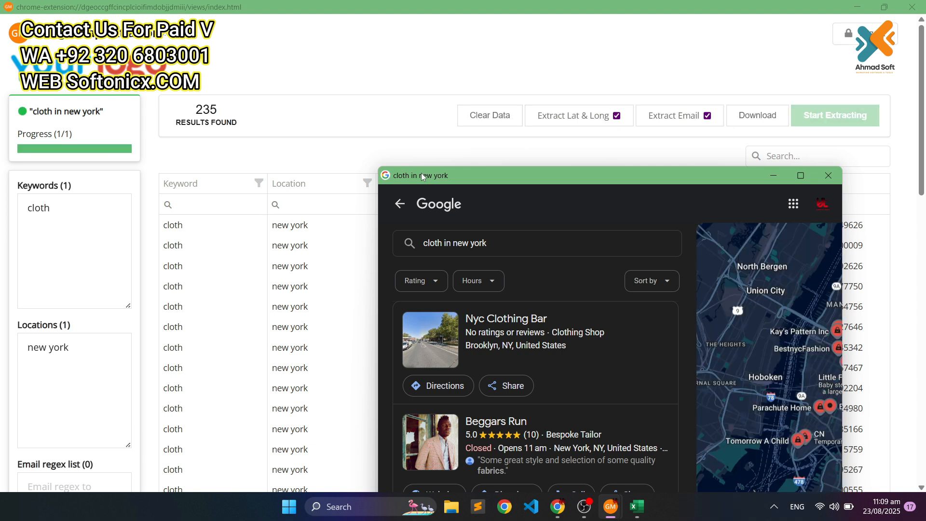
{"action": "left_click", "coordinate": [828, 176]}
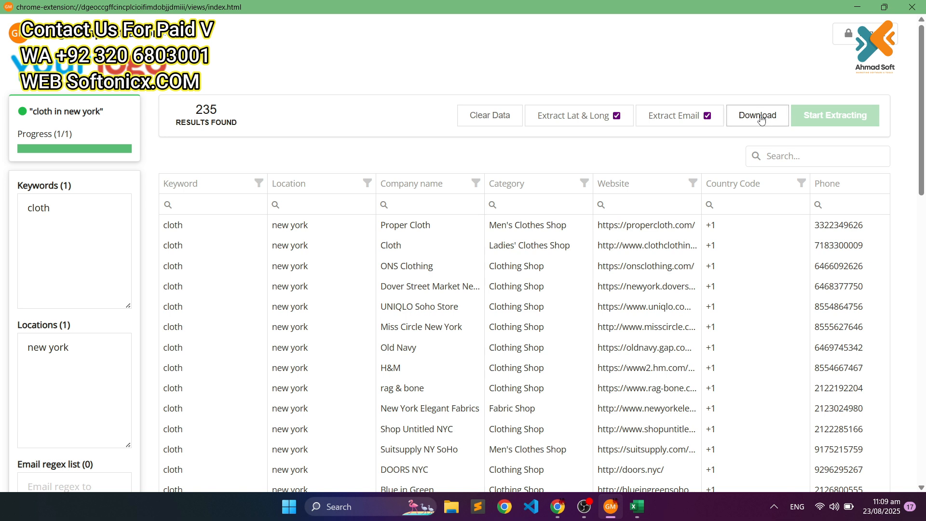
Step: Download the extracted cloth data and open Google_Maps_Data (16).csv in Excel
{"action": "left_click", "coordinate": [761, 118]}
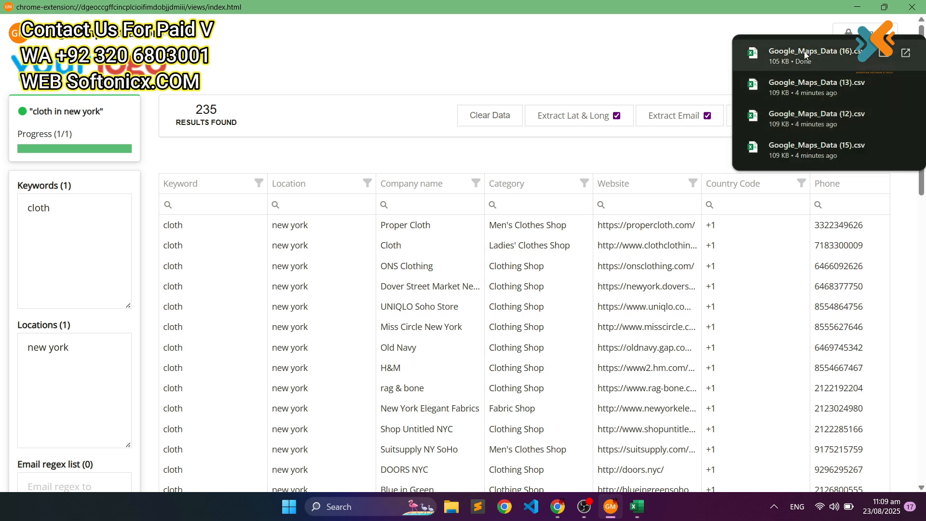
{"action": "left_click", "coordinate": [804, 55]}
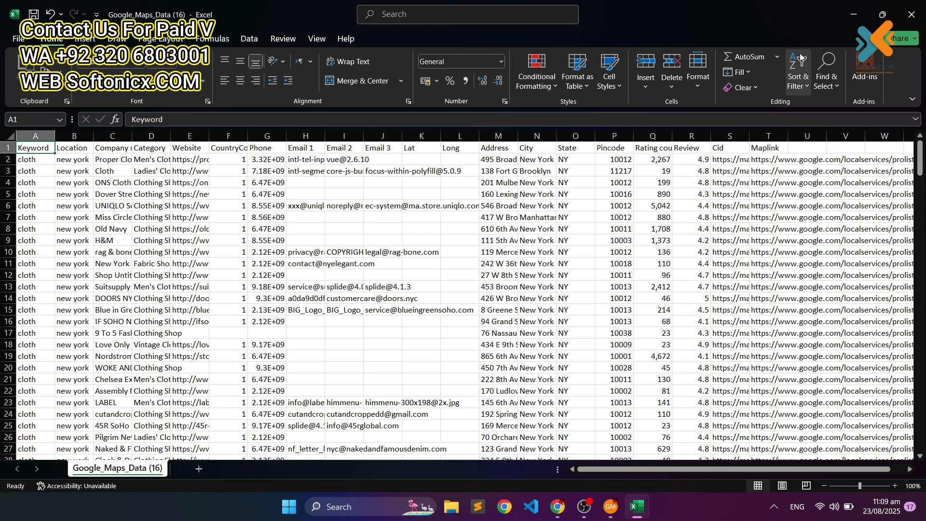
Step: Widen columns T back through P of the cloth sheet, covering Maplink, Cid, Review, the rating count and Pincode
{"action": "left_click_drag", "start_coordinate": [789, 136], "coordinate": [839, 136]}
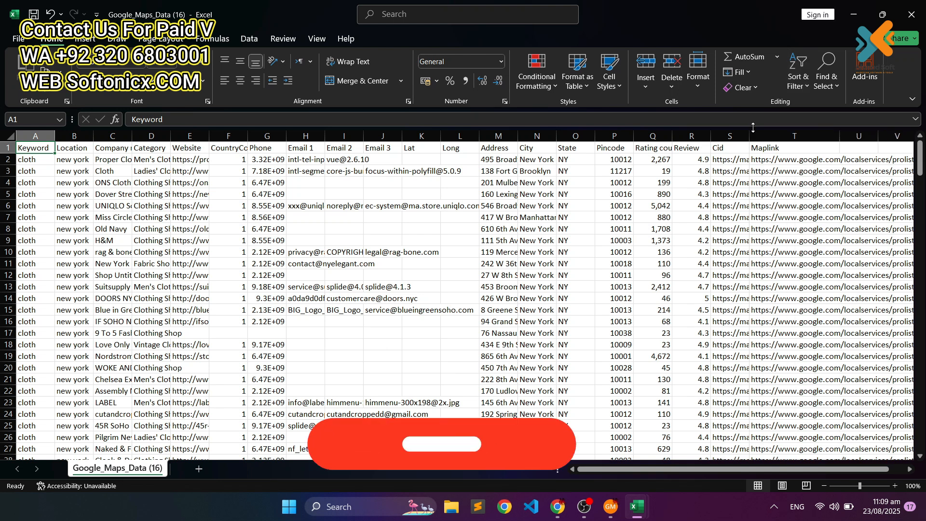
{"action": "left_click_drag", "start_coordinate": [750, 136], "coordinate": [792, 134]}
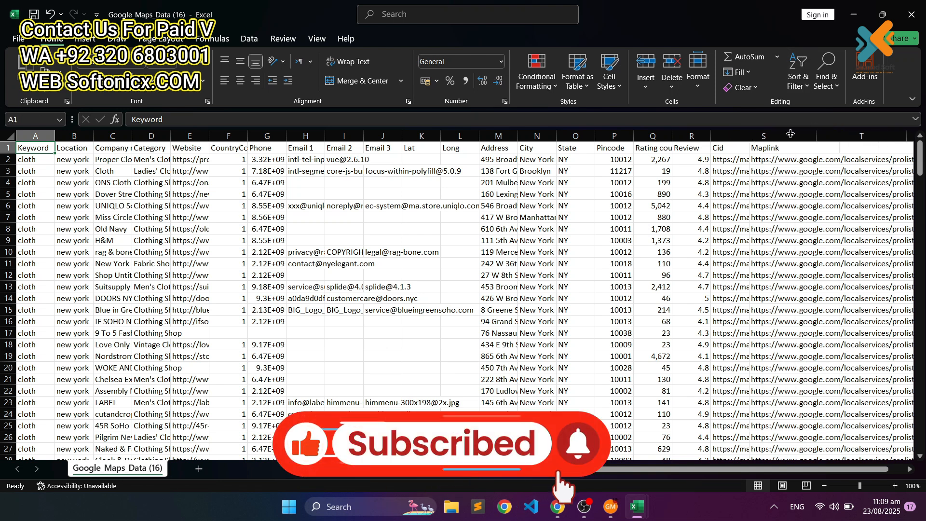
{"action": "left_click_drag", "start_coordinate": [710, 136], "coordinate": [764, 137]}
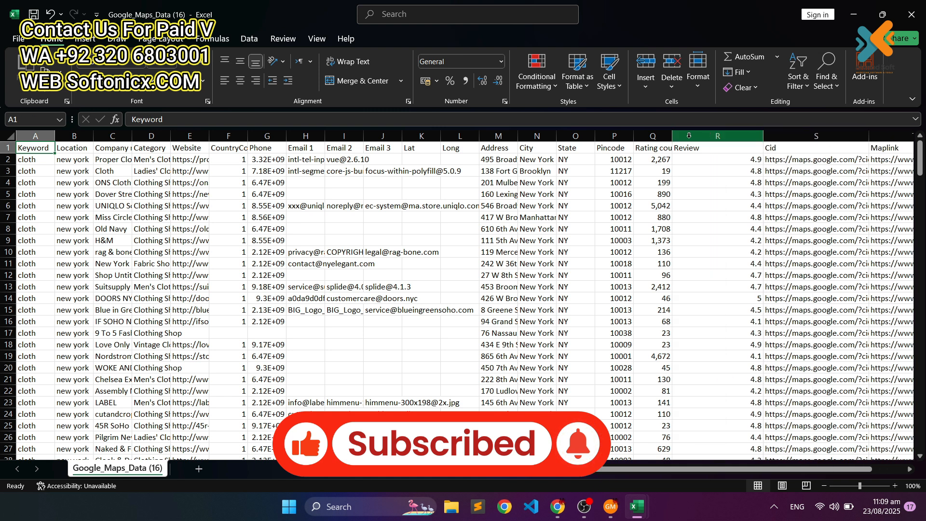
{"action": "left_click_drag", "start_coordinate": [672, 137], "coordinate": [724, 137]}
{"action": "left_click_drag", "start_coordinate": [633, 132], "coordinate": [672, 134]}
Step: Widen the City, Address, Long and Lat columns so the full street addresses fit
{"action": "left_click_drag", "start_coordinate": [557, 134], "coordinate": [614, 134]}
{"action": "left_click_drag", "start_coordinate": [519, 135], "coordinate": [589, 136]}
{"action": "left_click_drag", "start_coordinate": [480, 136], "coordinate": [541, 137]}
{"action": "left_click_drag", "start_coordinate": [441, 136], "coordinate": [530, 136]}
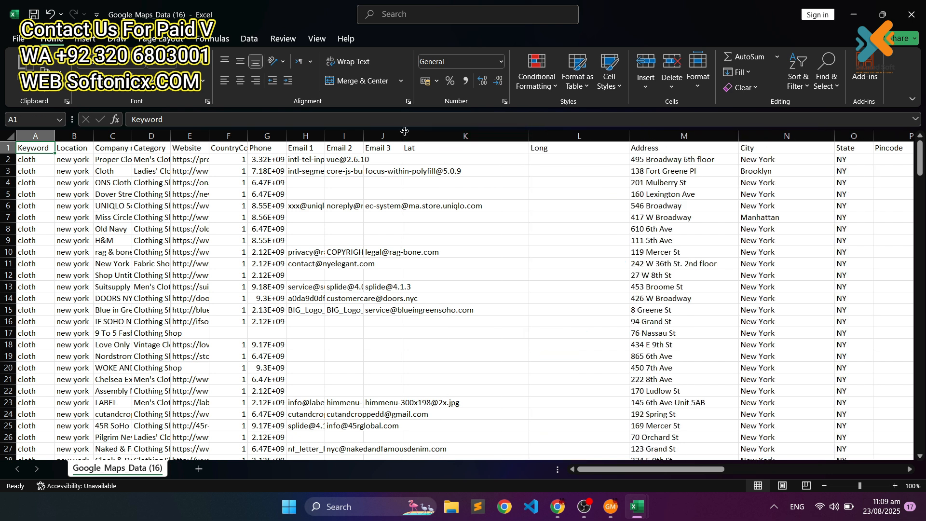
Step: Widen the Email 3, Email 2 and Email 1 columns so the email entries are readable
{"action": "left_click_drag", "start_coordinate": [402, 131], "coordinate": [479, 135]}
{"action": "left_click_drag", "start_coordinate": [363, 136], "coordinate": [442, 144]}
{"action": "left_click_drag", "start_coordinate": [325, 140], "coordinate": [422, 141]}
Step: Skim the email entries of the upper listings and widen the Phone column so numbers display in full
{"action": "scroll", "coordinate": [403, 279], "scroll_direction": "down", "scroll_amount": 4}
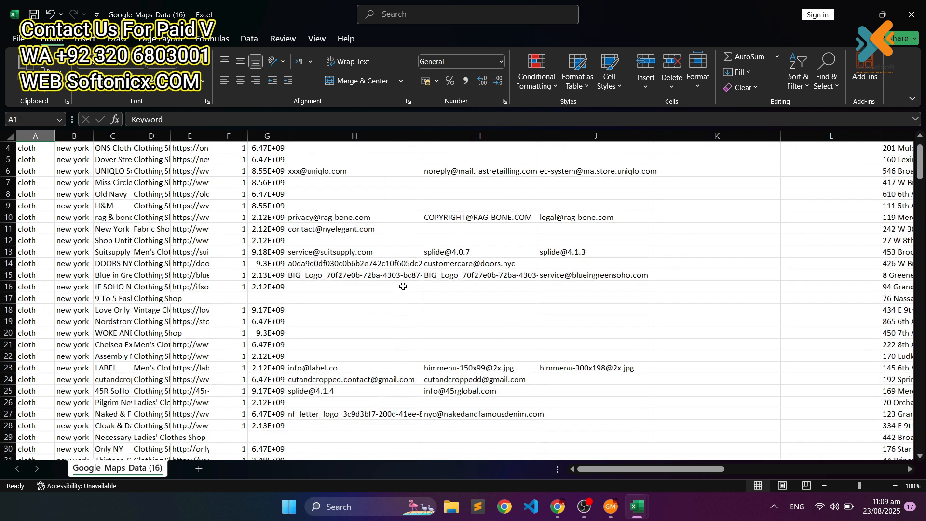
{"action": "scroll", "coordinate": [403, 287], "scroll_direction": "down", "scroll_amount": 5}
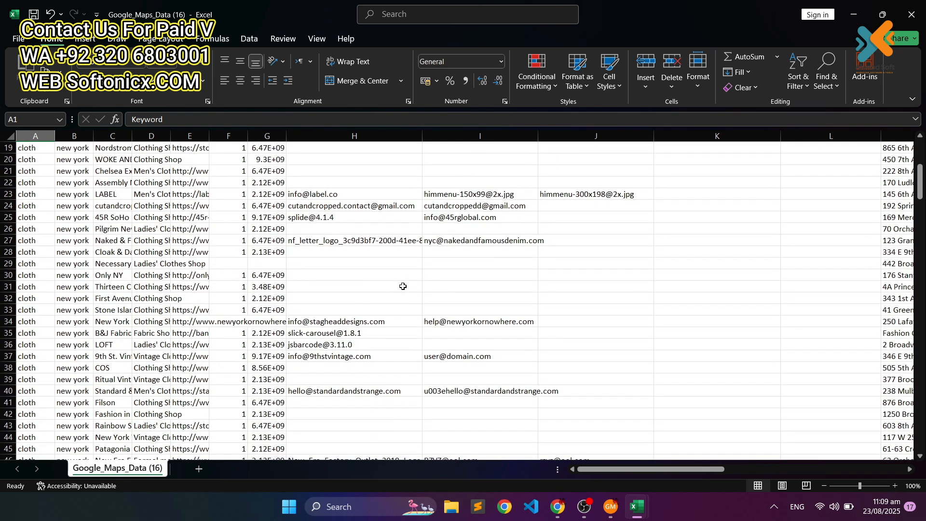
{"action": "scroll", "coordinate": [403, 286], "scroll_direction": "down", "scroll_amount": 4}
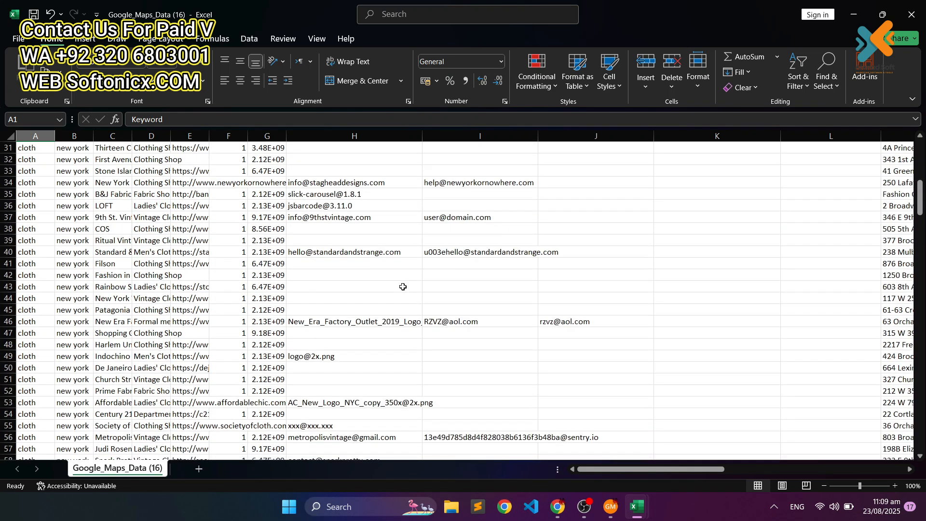
{"action": "scroll", "coordinate": [403, 287], "scroll_direction": "down", "scroll_amount": 4}
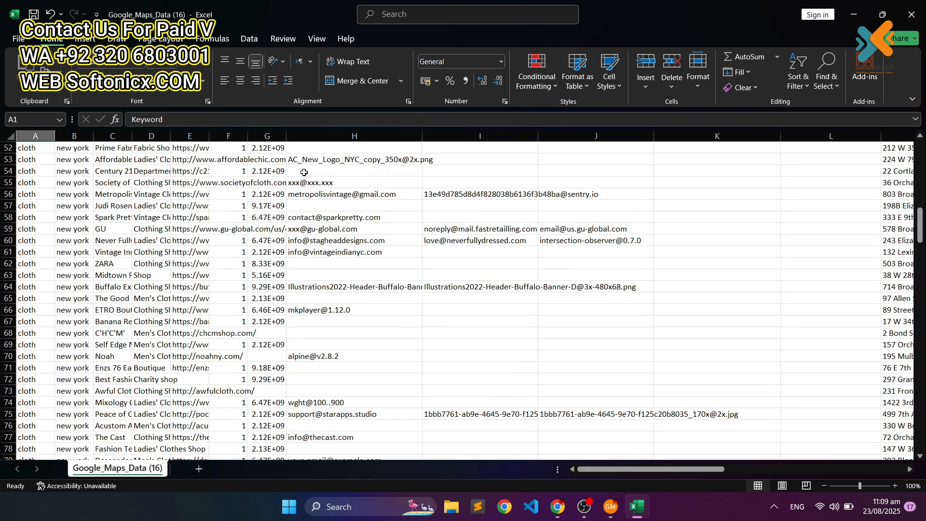
{"action": "left_click_drag", "start_coordinate": [318, 131], "coordinate": [363, 135]}
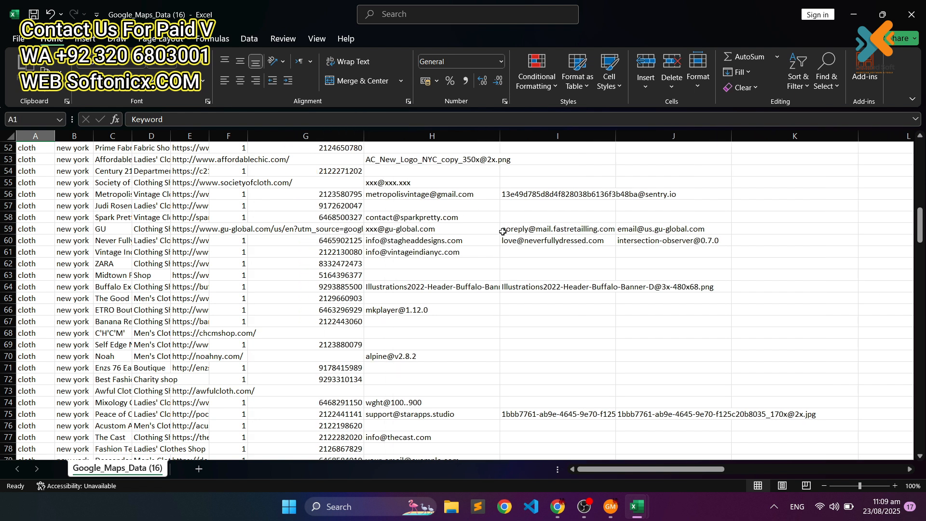
Step: Look through the remaining cloth listings down to the last row, checking phone numbers and email columns
{"action": "scroll", "coordinate": [502, 232], "scroll_direction": "down", "scroll_amount": 4}
{"action": "scroll", "coordinate": [500, 259], "scroll_direction": "down", "scroll_amount": 3}
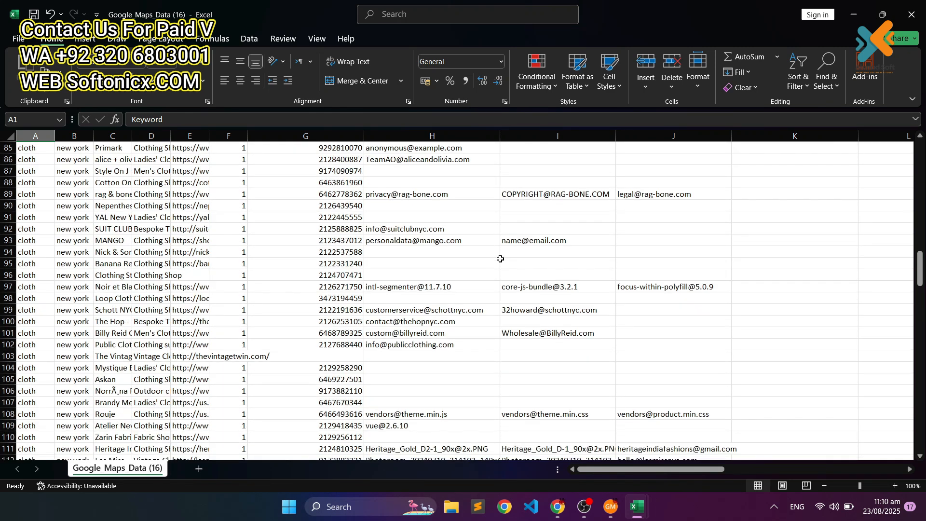
{"action": "scroll", "coordinate": [500, 260], "scroll_direction": "down", "scroll_amount": 8}
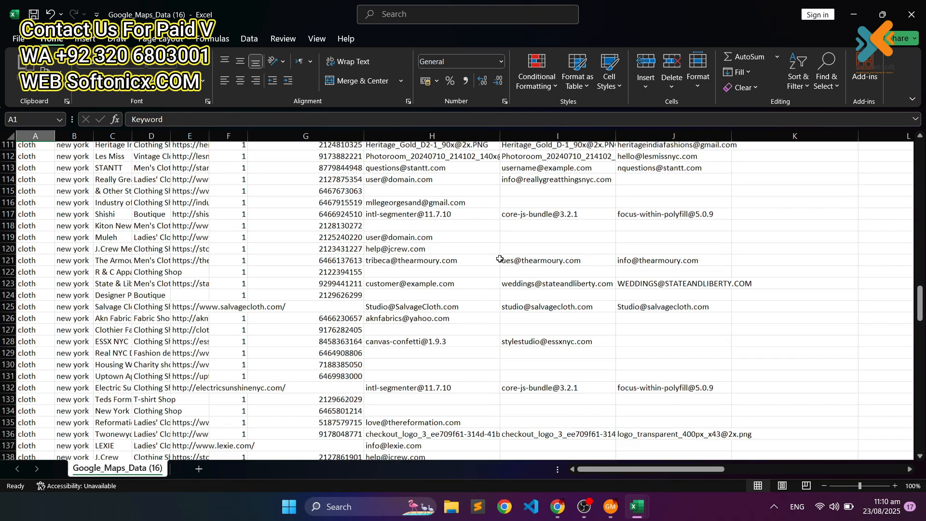
{"action": "scroll", "coordinate": [500, 259], "scroll_direction": "down", "scroll_amount": 8}
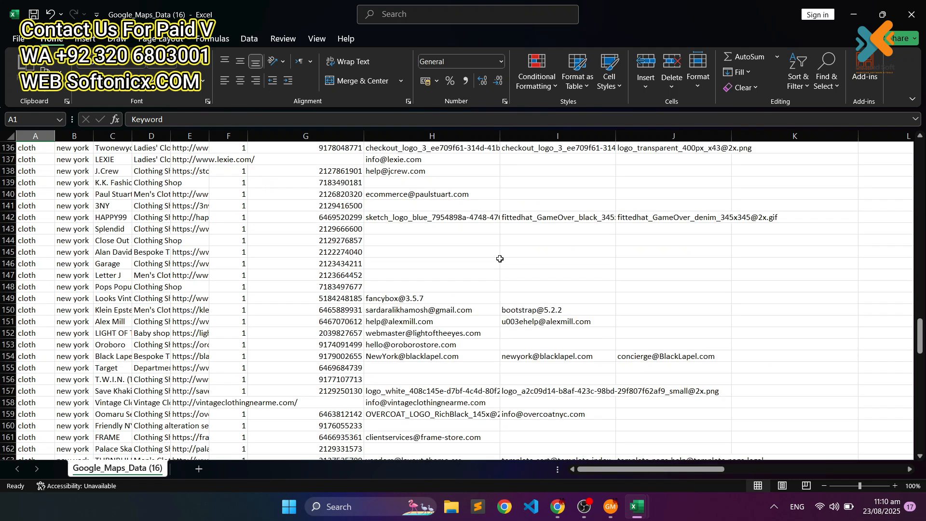
{"action": "scroll", "coordinate": [500, 259], "scroll_direction": "down", "scroll_amount": 6}
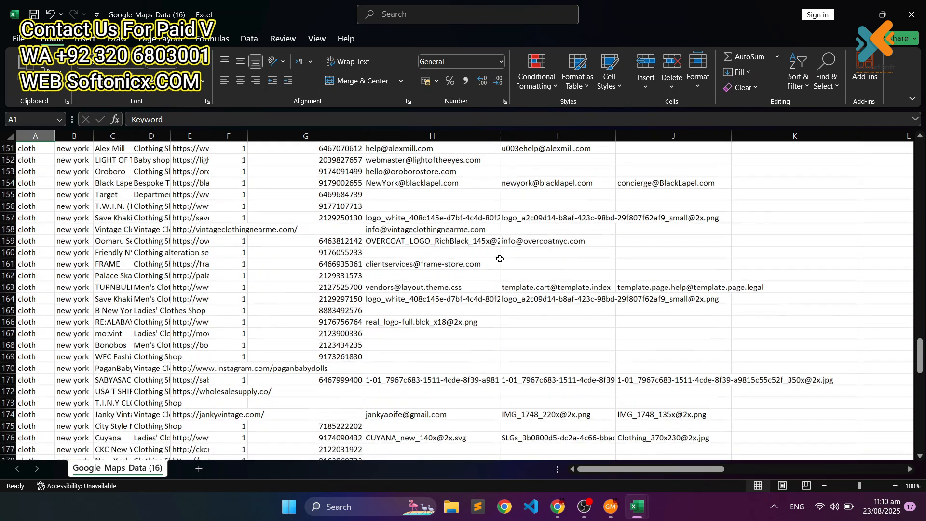
{"action": "scroll", "coordinate": [500, 259], "scroll_direction": "down", "scroll_amount": 2}
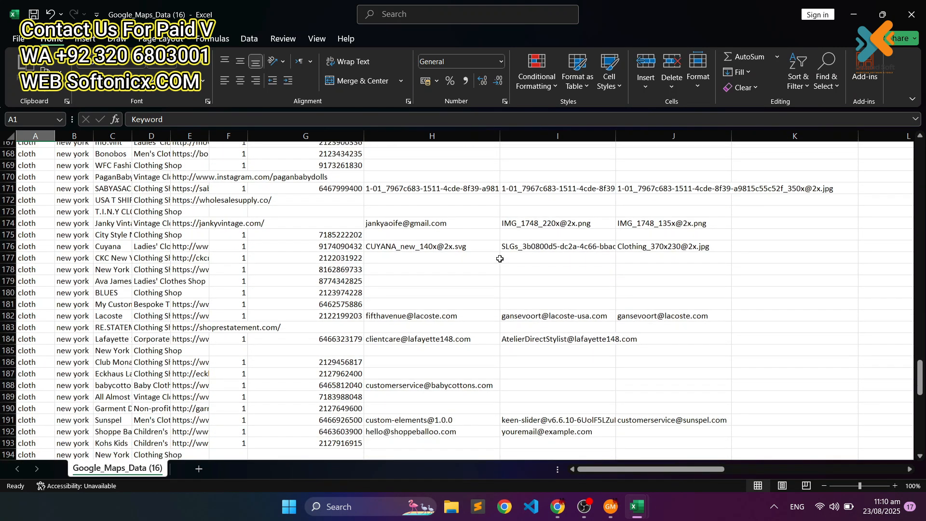
{"action": "scroll", "coordinate": [500, 259], "scroll_direction": "down", "scroll_amount": 5}
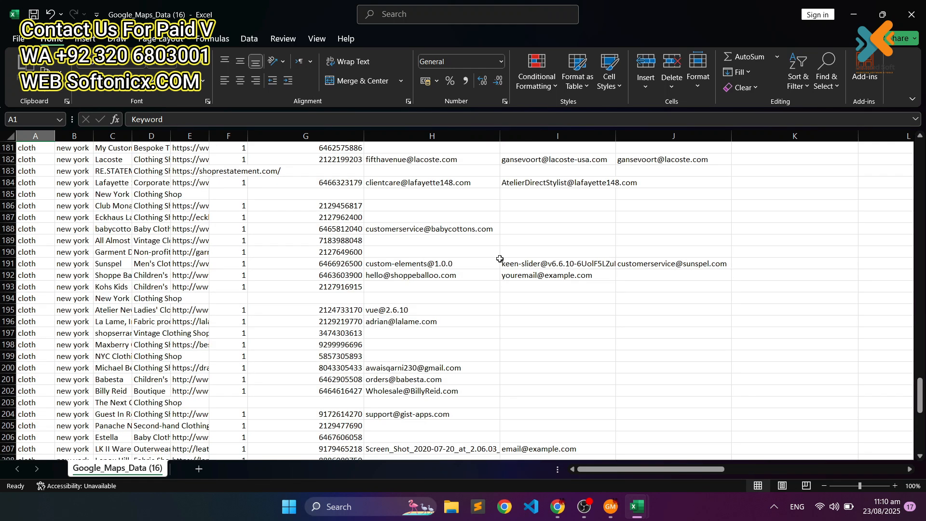
{"action": "scroll", "coordinate": [500, 259], "scroll_direction": "down", "scroll_amount": 5}
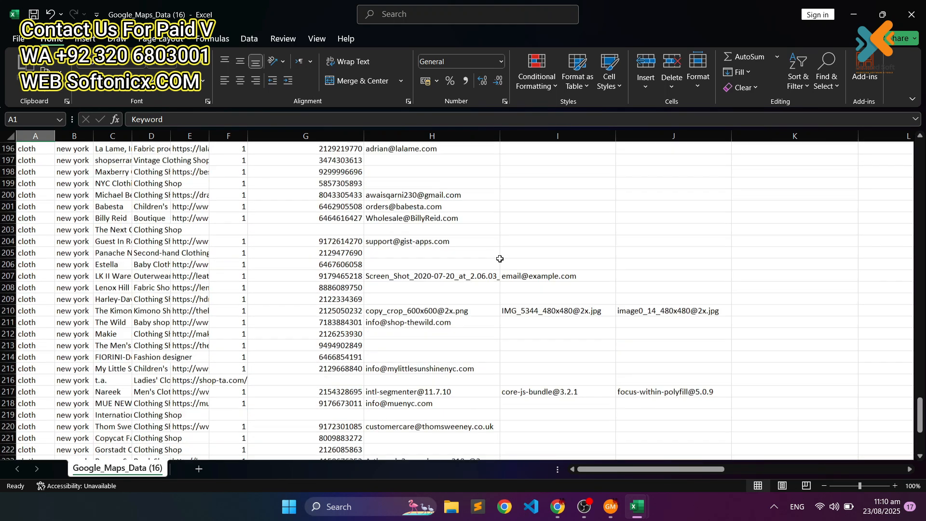
{"action": "scroll", "coordinate": [500, 259], "scroll_direction": "down", "scroll_amount": 2}
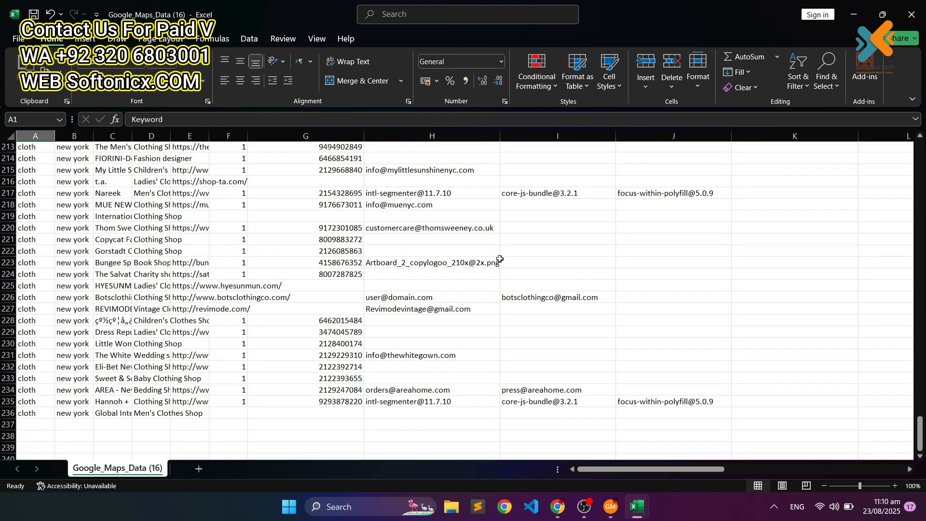
{"action": "scroll", "coordinate": [500, 259], "scroll_direction": "down", "scroll_amount": 1}
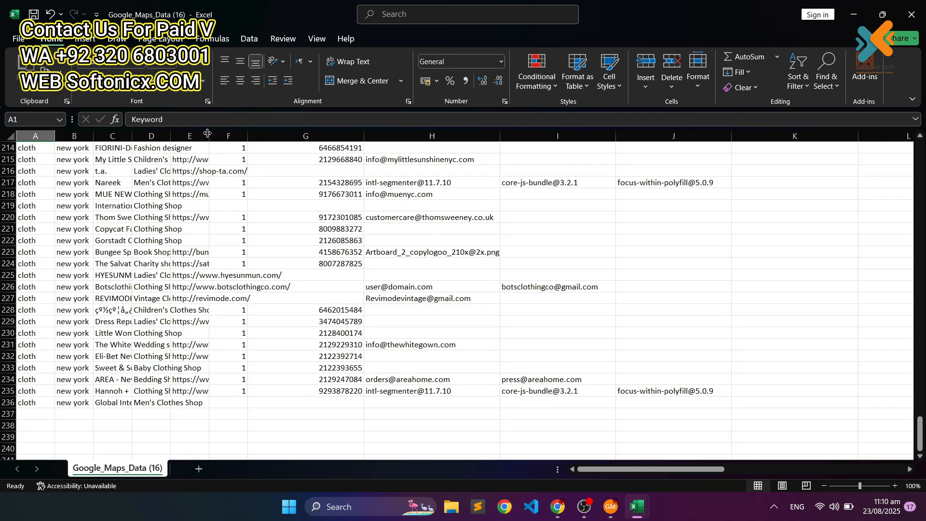
Step: Widen the Website and Category columns so the full links and business categories are readable
{"action": "left_click_drag", "start_coordinate": [270, 131], "coordinate": [301, 133]}
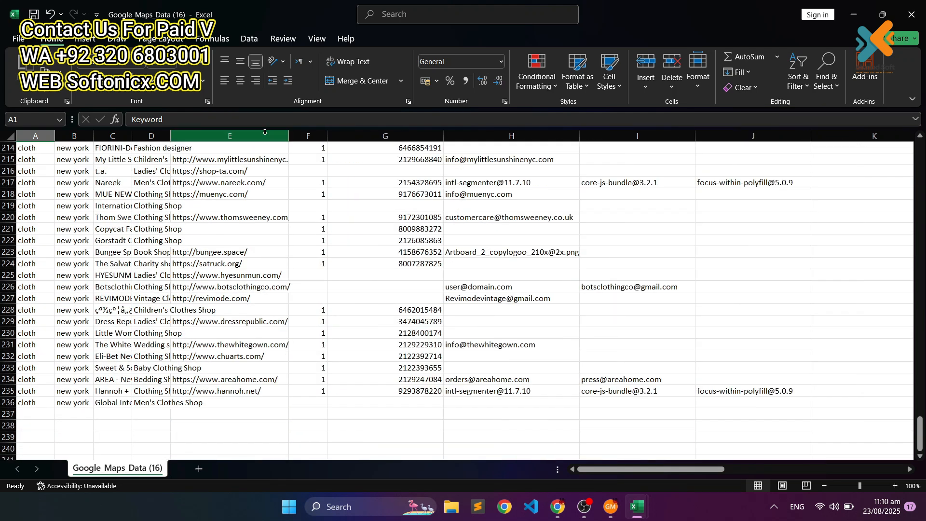
{"action": "double_click", "coordinate": [170, 132]}
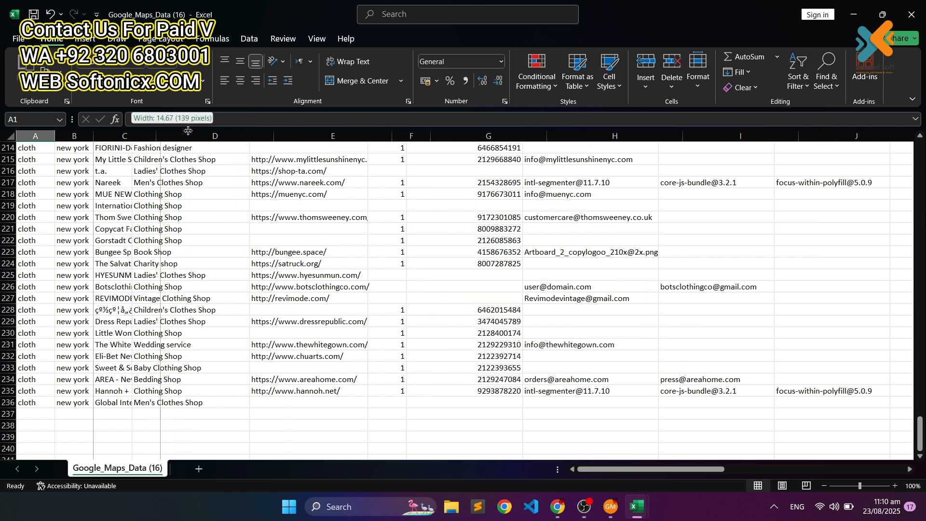